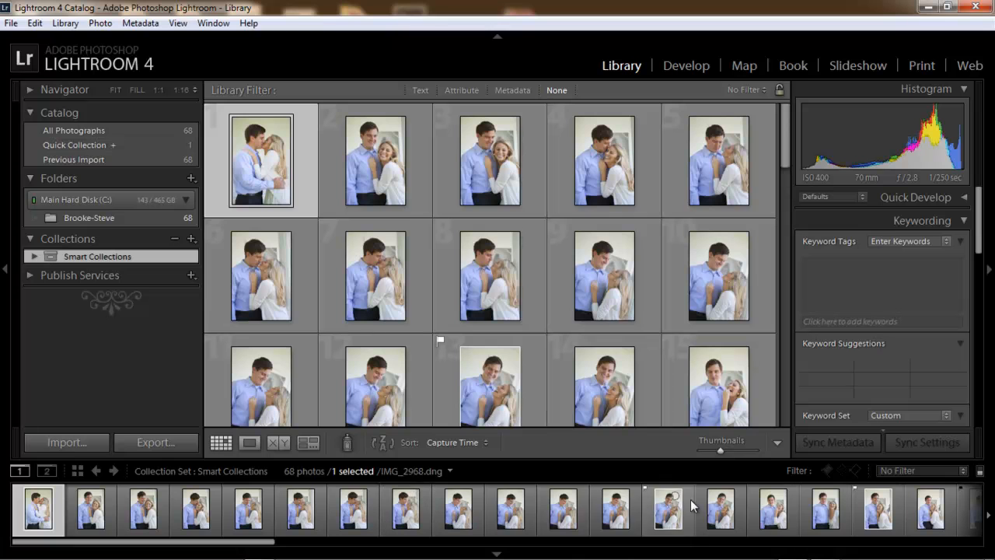
Open the first photo, IMG_2979.dng, in Loupe view, advance to the following photo and return to the first.
drag(213, 544, 251, 538)
double_click(34, 517)
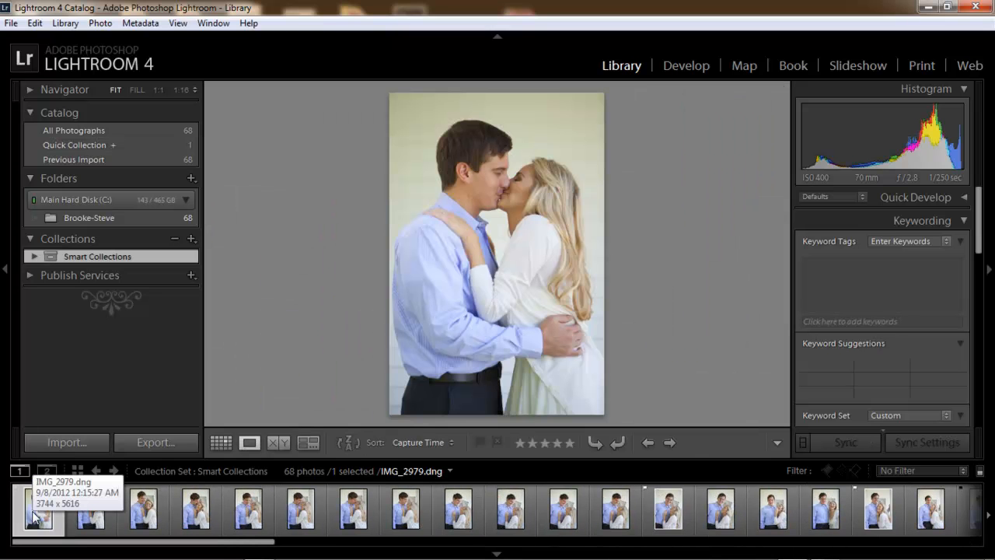
click(670, 442)
click(647, 442)
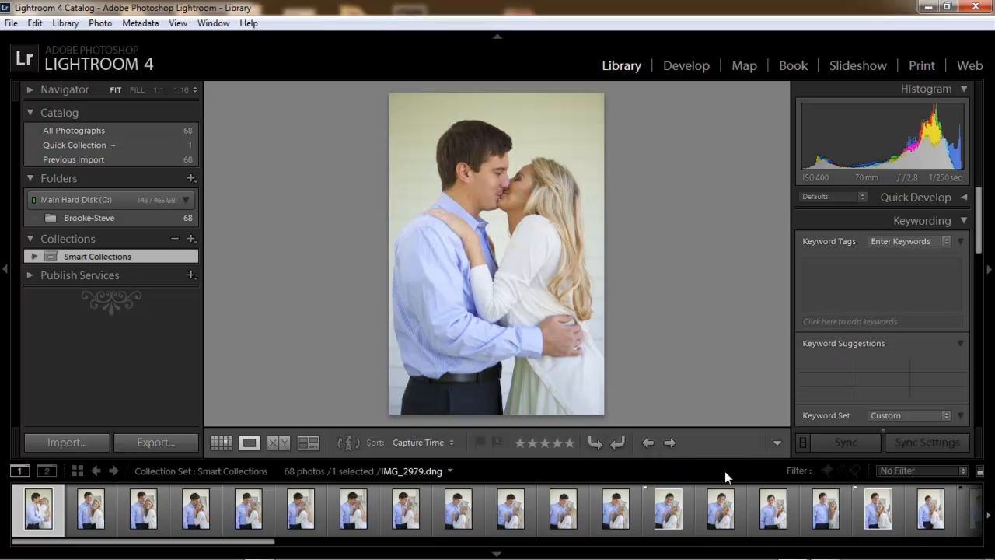
Compare IMG_2979.dng and IMG_2978.dng side by side at Fill zoom, and return to IMG_2979.dng in Loupe view at Fit size.
click(221, 444)
click(250, 442)
click(278, 443)
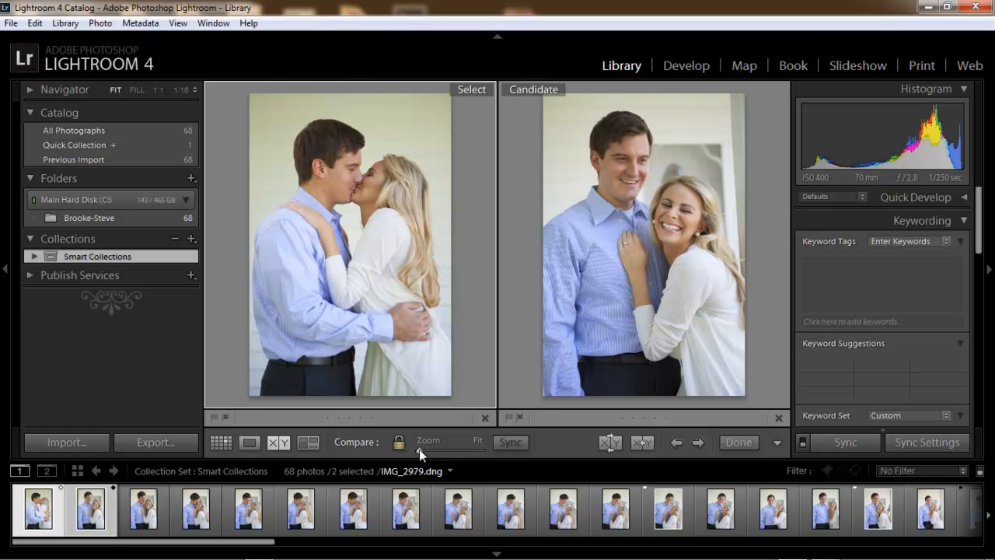
drag(424, 450, 430, 448)
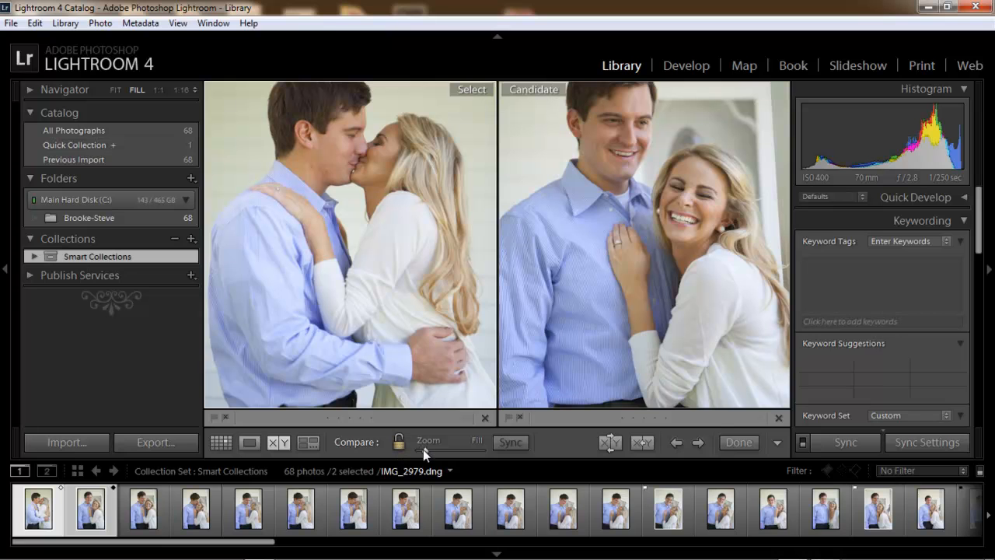
drag(420, 450, 425, 451)
click(596, 320)
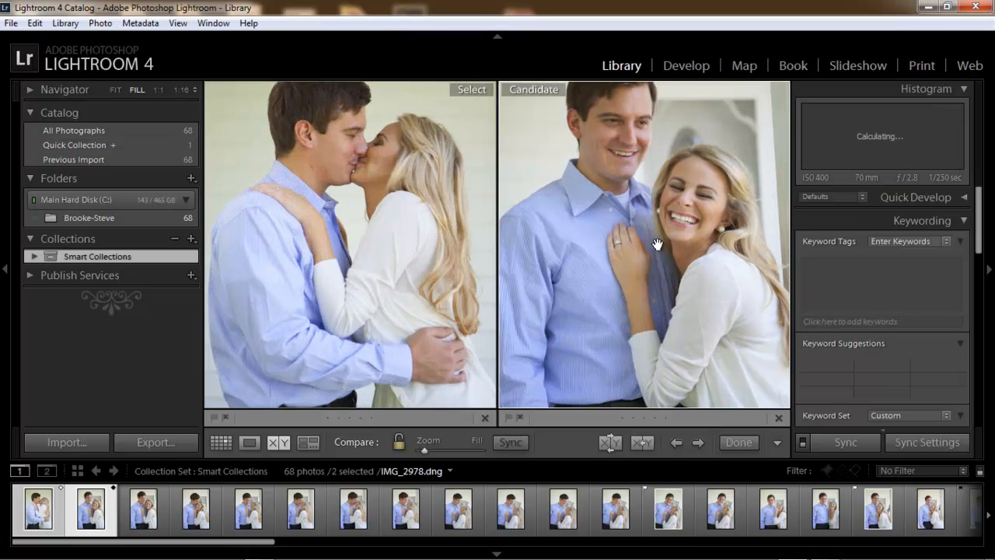
click(739, 441)
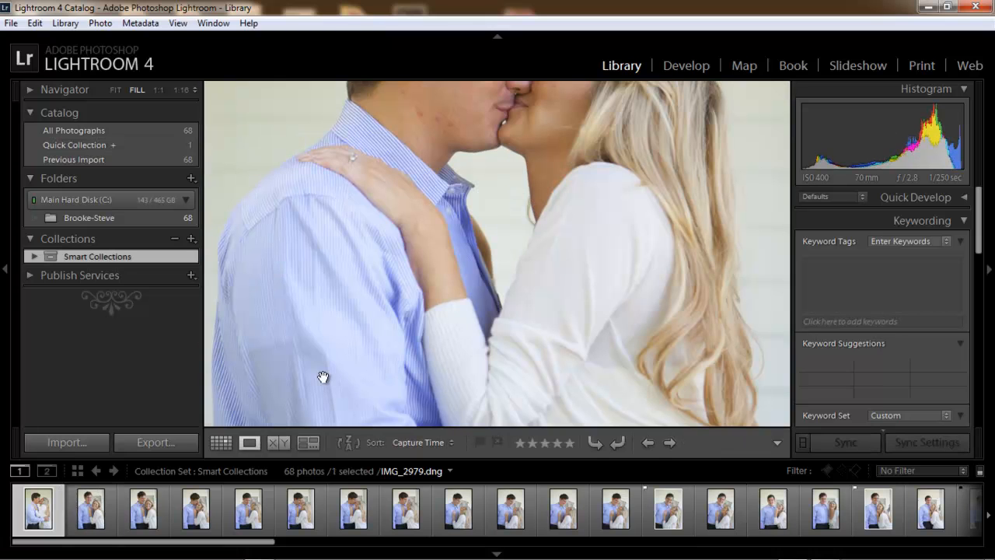
click(413, 277)
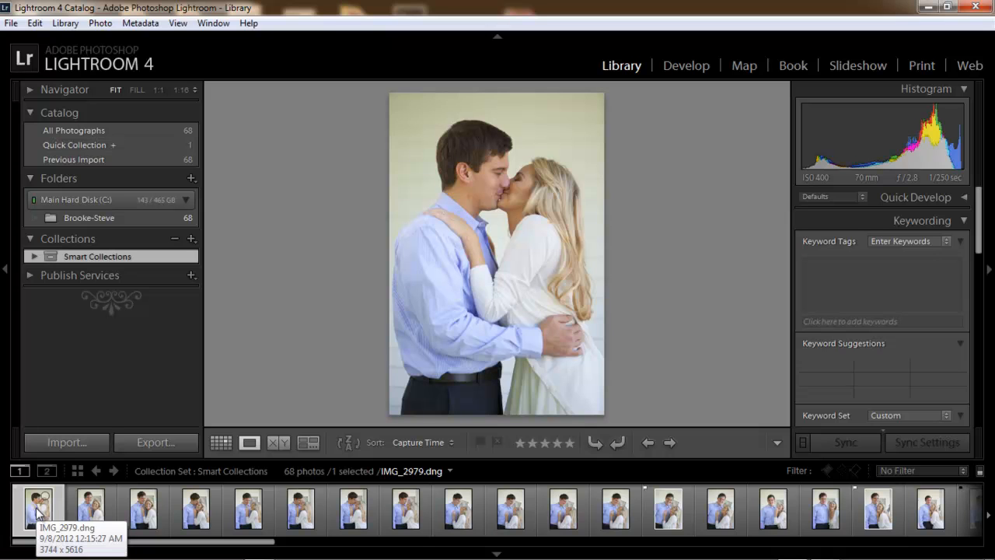
Mark the first two photos, IMG_2979.dng and IMG_2978.dng, as rejected.
key(x)
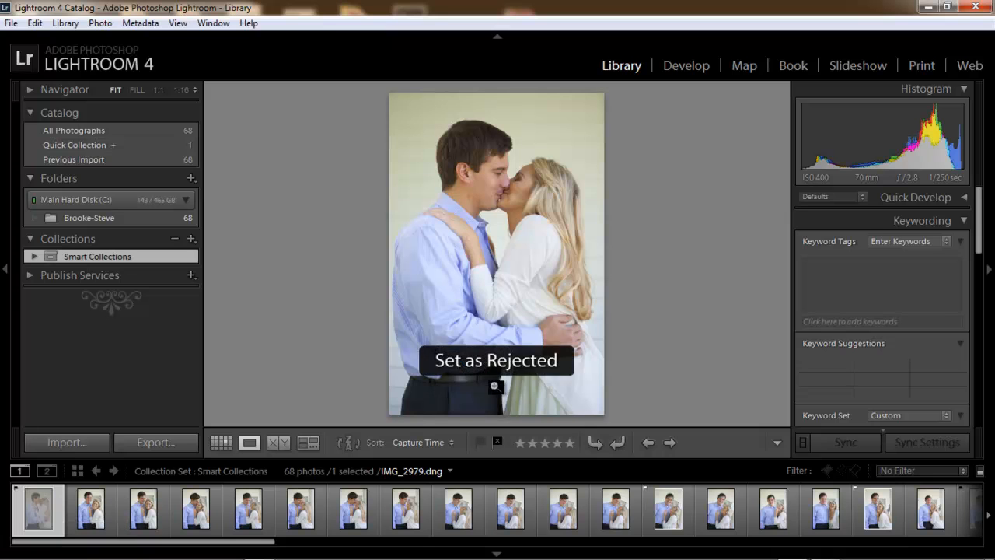
click(92, 511)
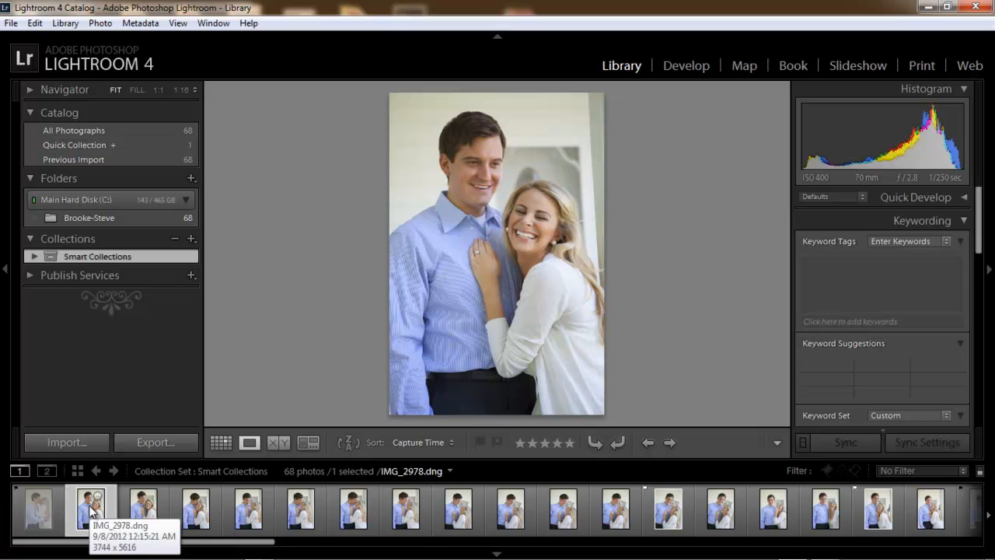
key(x)
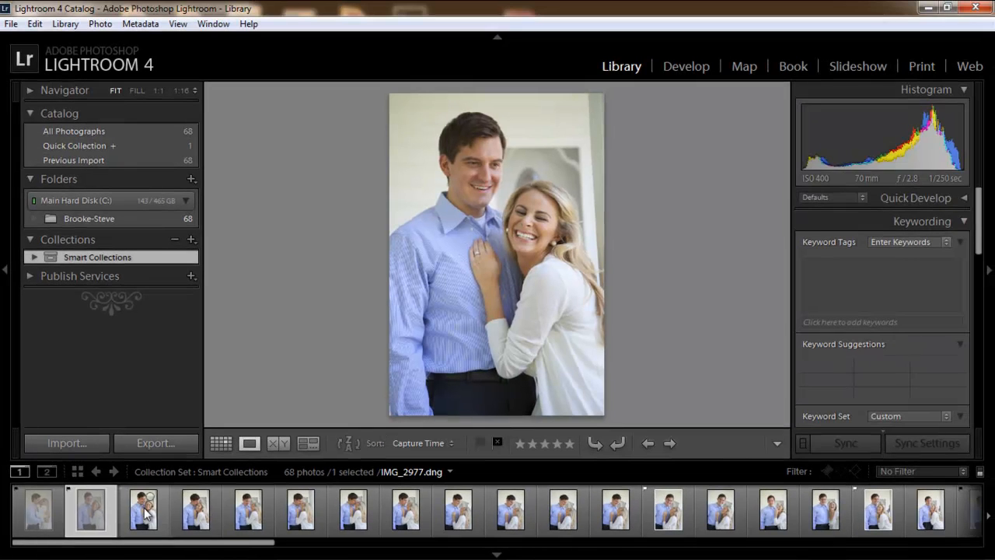
Flag IMG_2977.dng and IMG_2976.dng as picks.
click(146, 513)
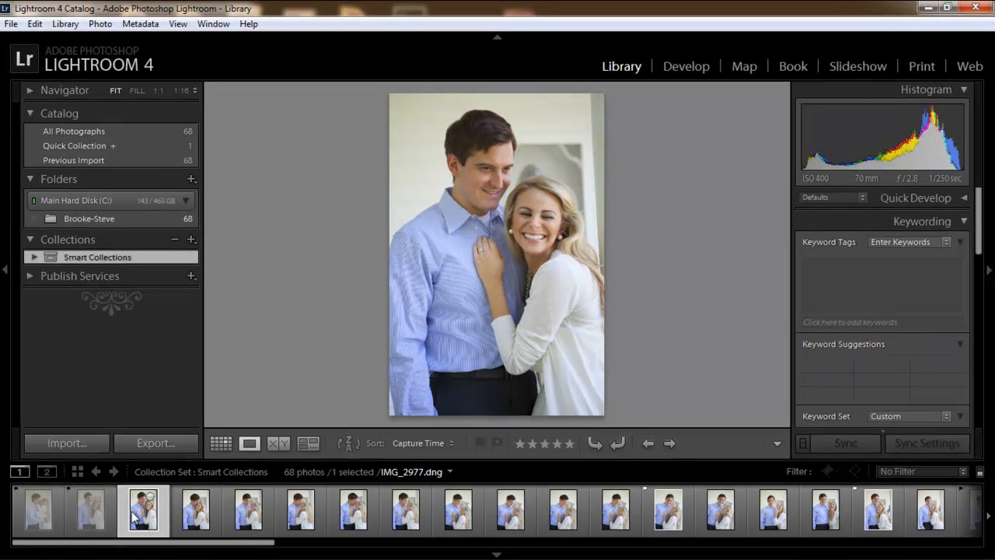
key(p)
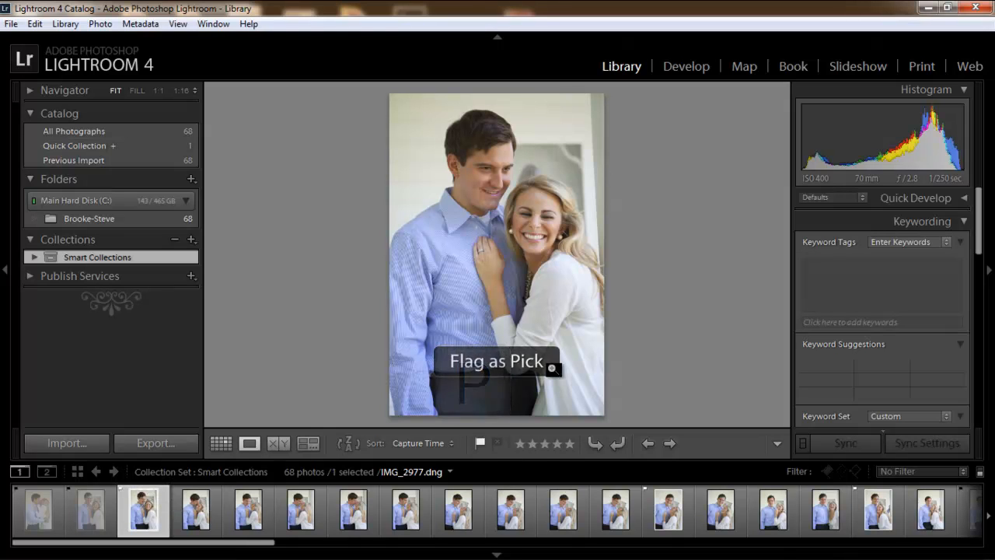
click(195, 519)
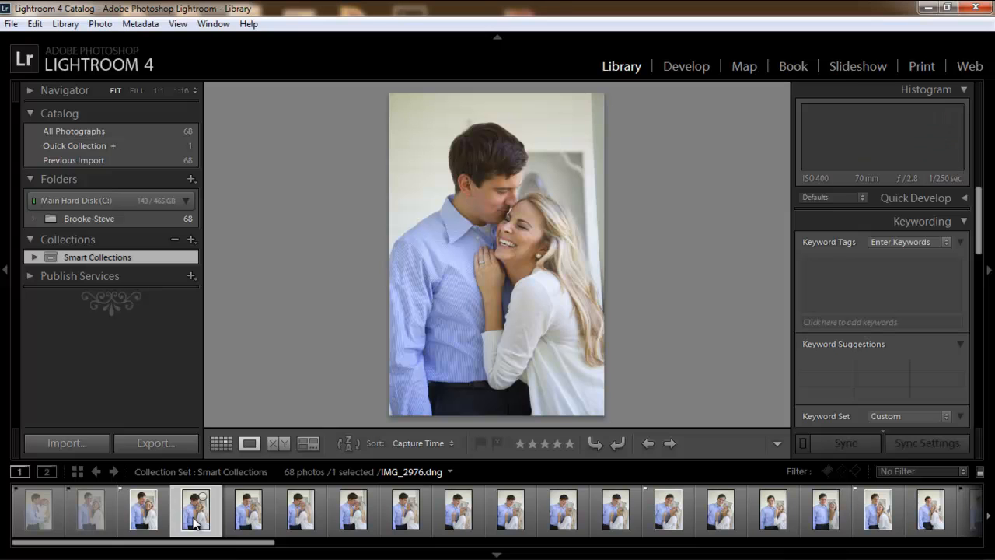
key(p)
Mark the four photos IMG_2975.dng, IMG_2974.dng, IMG_2973.dng and IMG_2972.dng as rejected.
click(248, 511)
key(p)
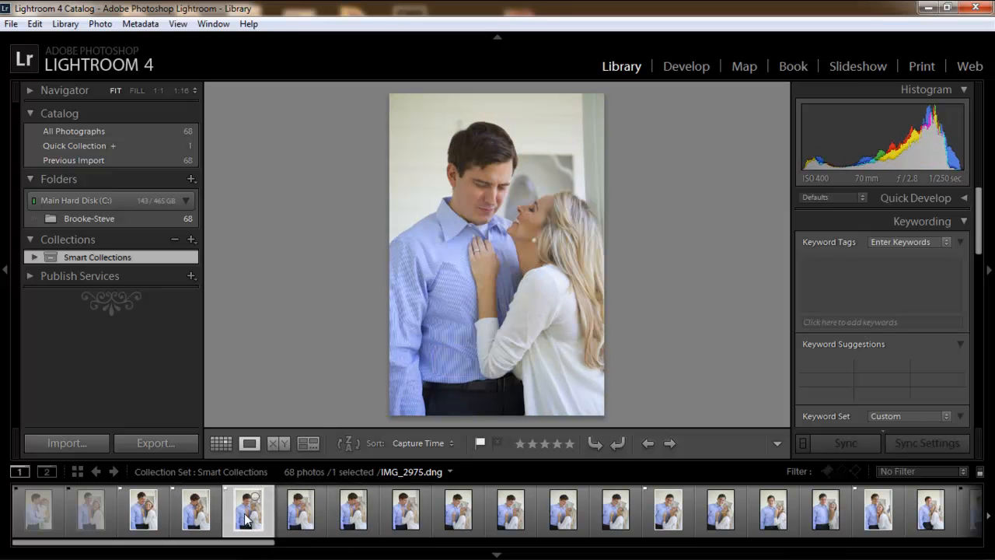
key(x)
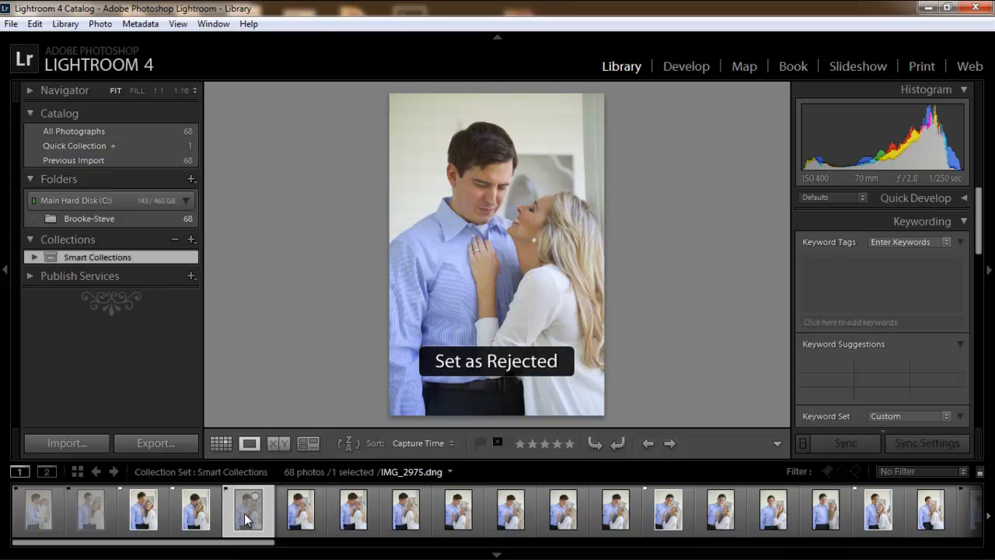
click(305, 513)
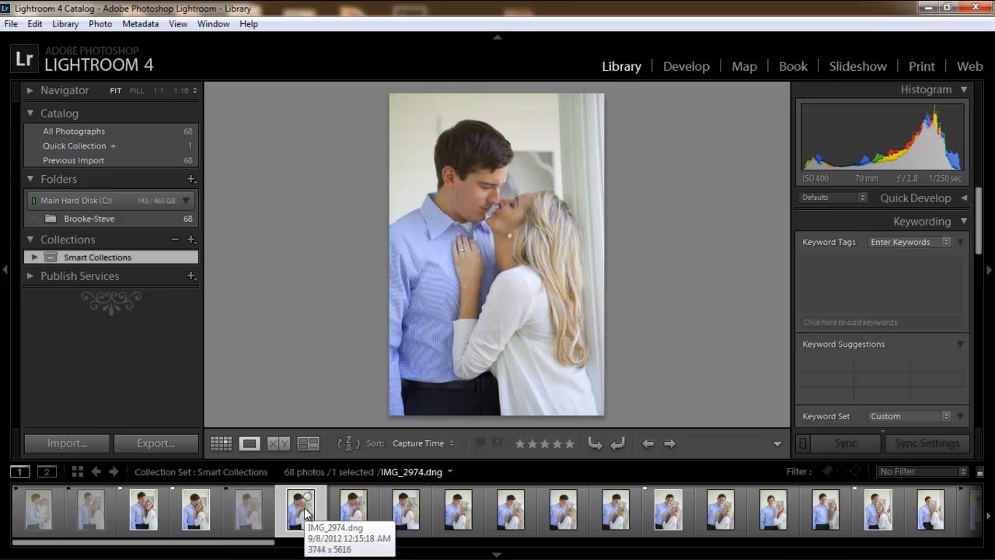
key(x)
click(360, 515)
key(x)
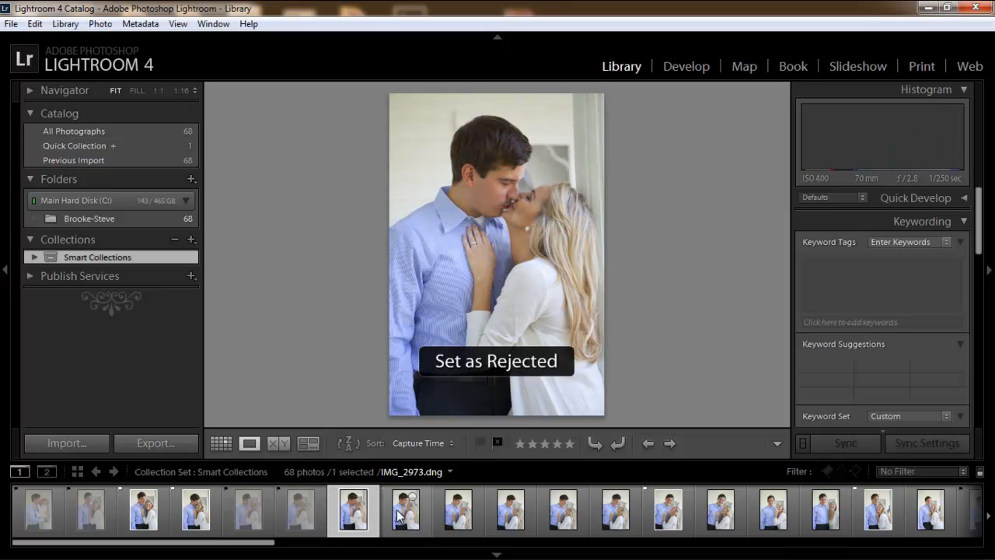
click(405, 515)
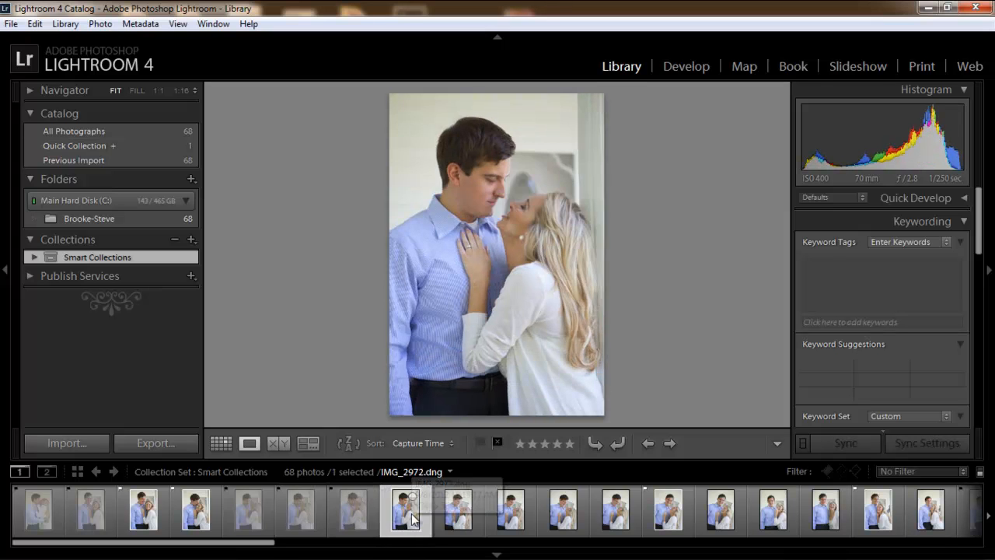
key(x)
Set IMG_2971.dng as rejected and reset it to unflagged.
click(458, 517)
key(x)
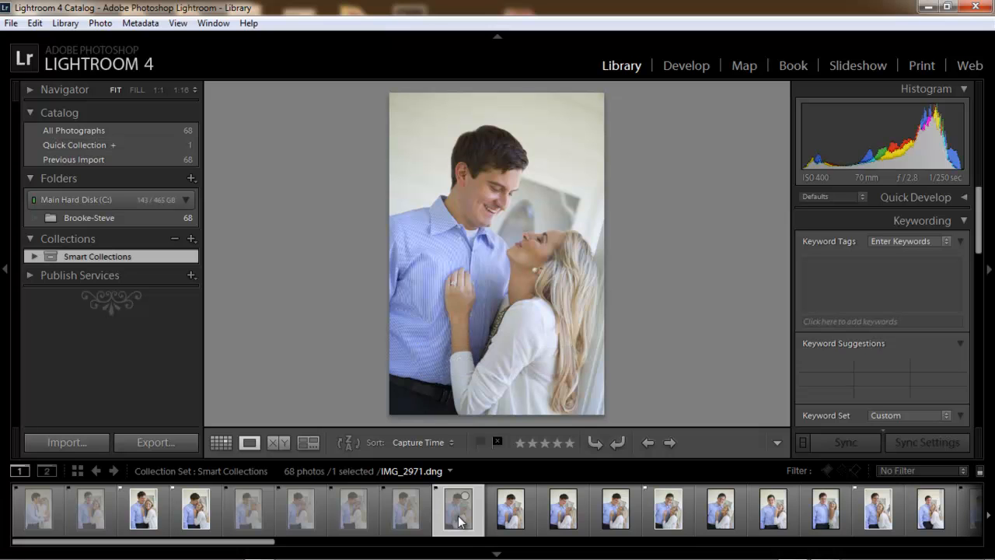
key(u)
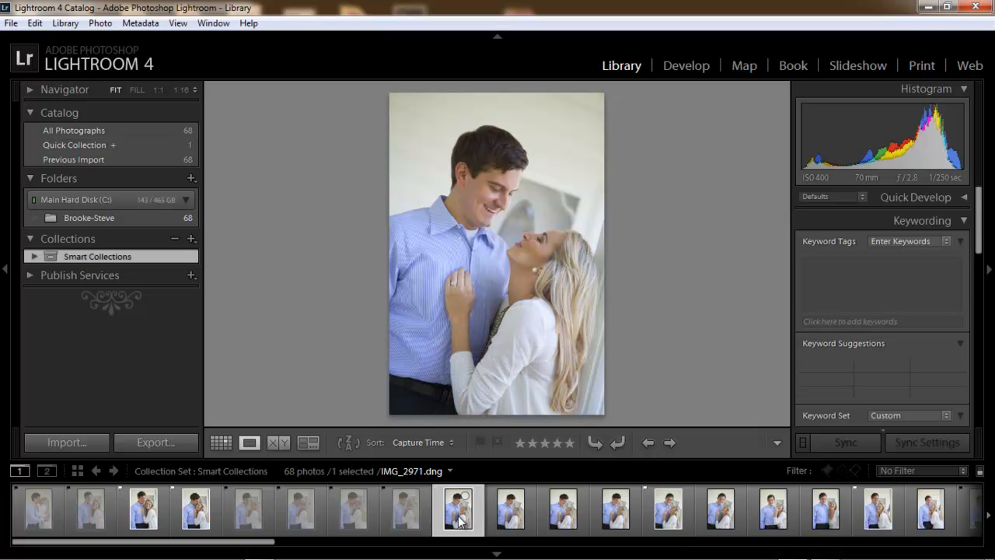
Flag the two photos after IMG_2971.dng and IMG_2968.dng as picks, and select IMG_2967.dng.
click(575, 513)
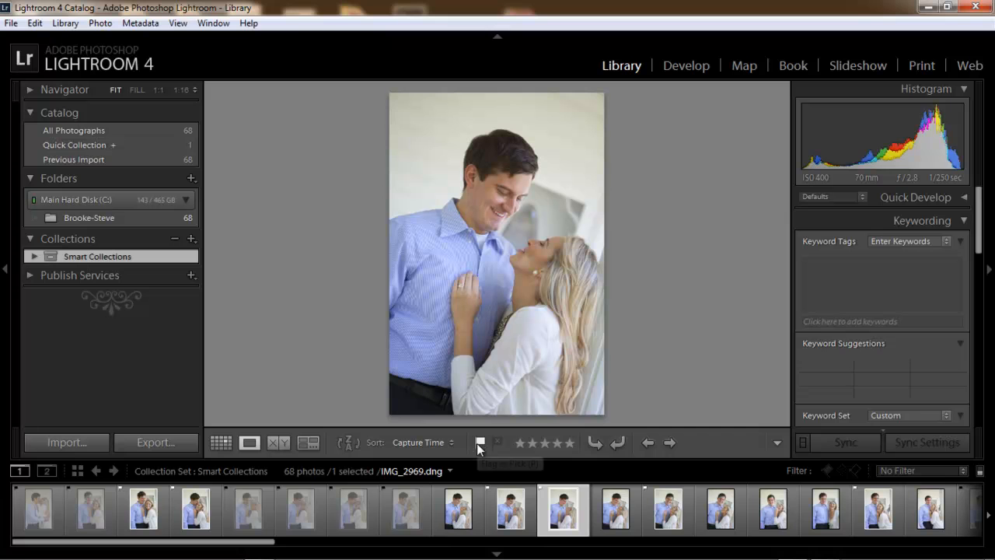
key(Right)
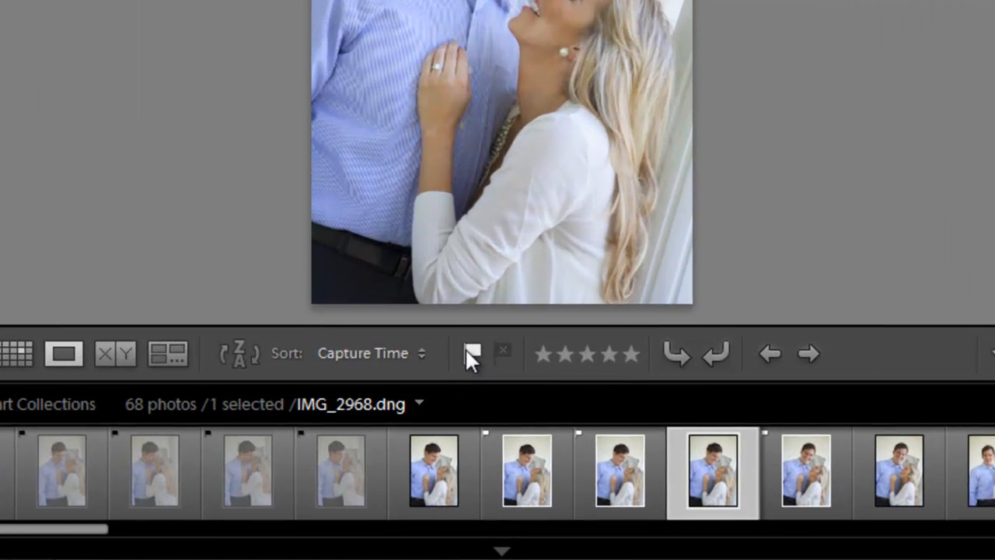
click(465, 347)
click(807, 460)
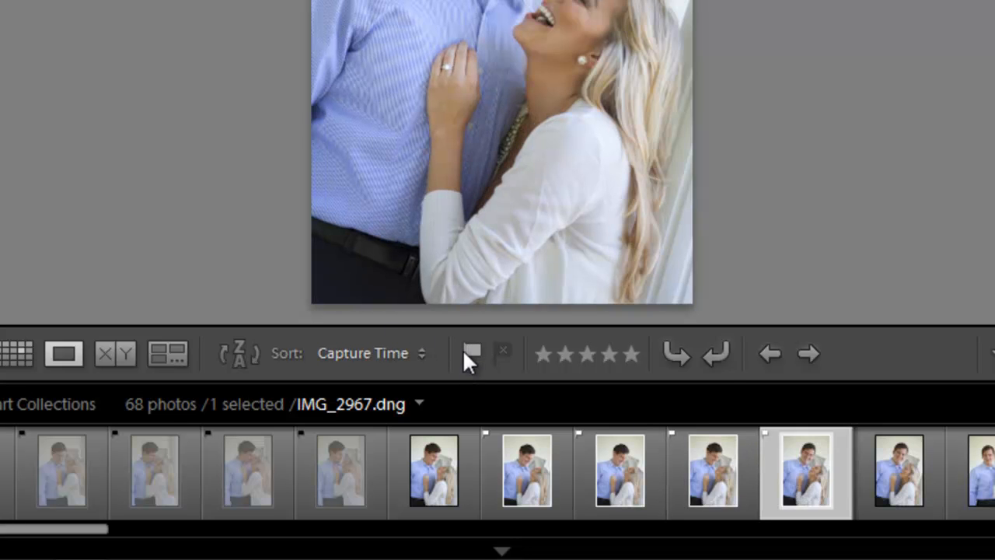
Mark IMG_2964.dng and the photo directly after it as rejected.
click(977, 476)
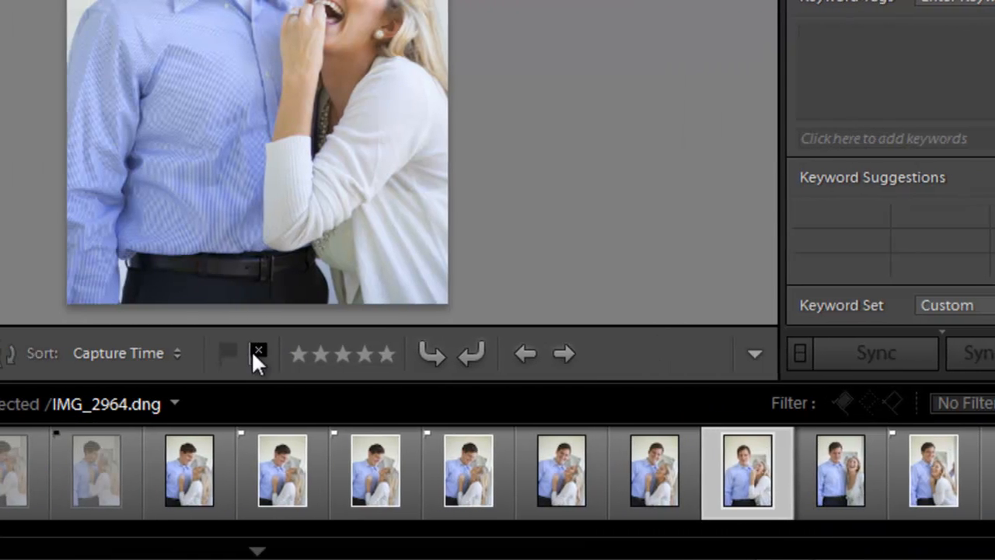
click(254, 351)
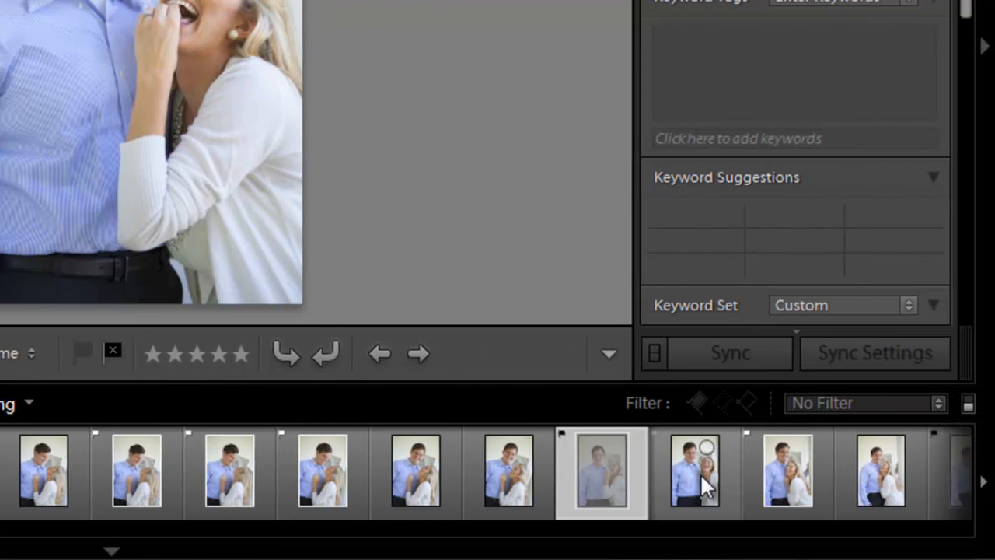
click(847, 476)
click(105, 349)
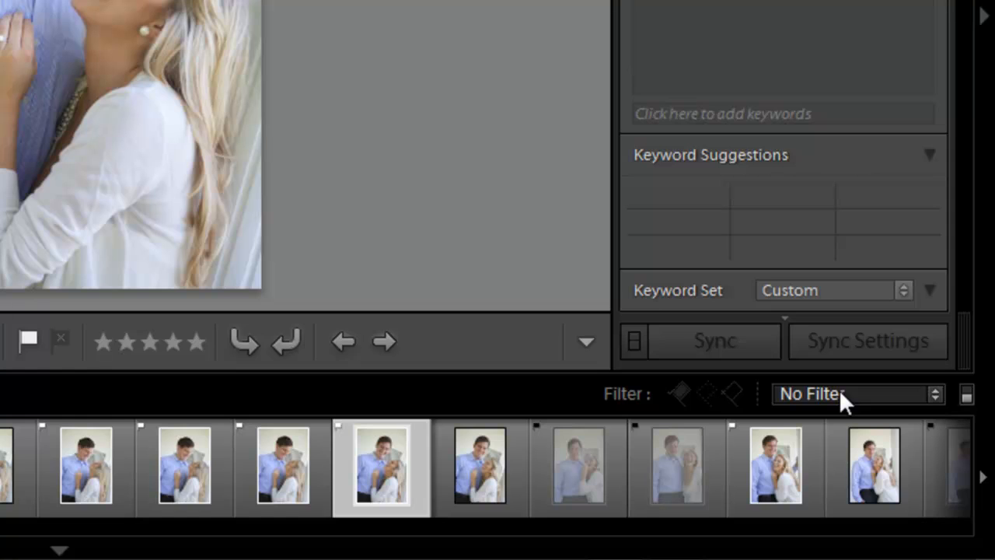
Filter the photos with the Flagged preset and show the picks in Grid view.
click(839, 389)
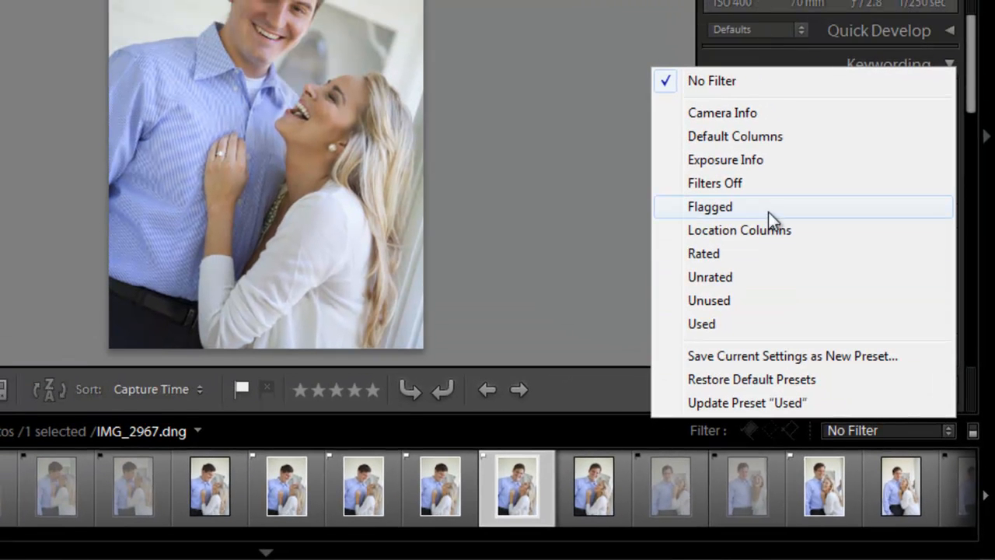
click(768, 208)
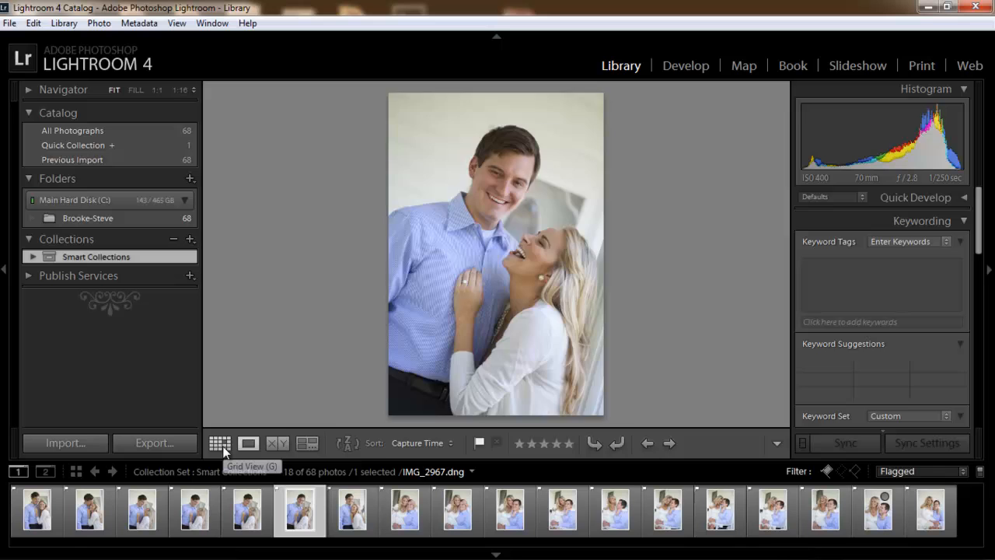
click(220, 443)
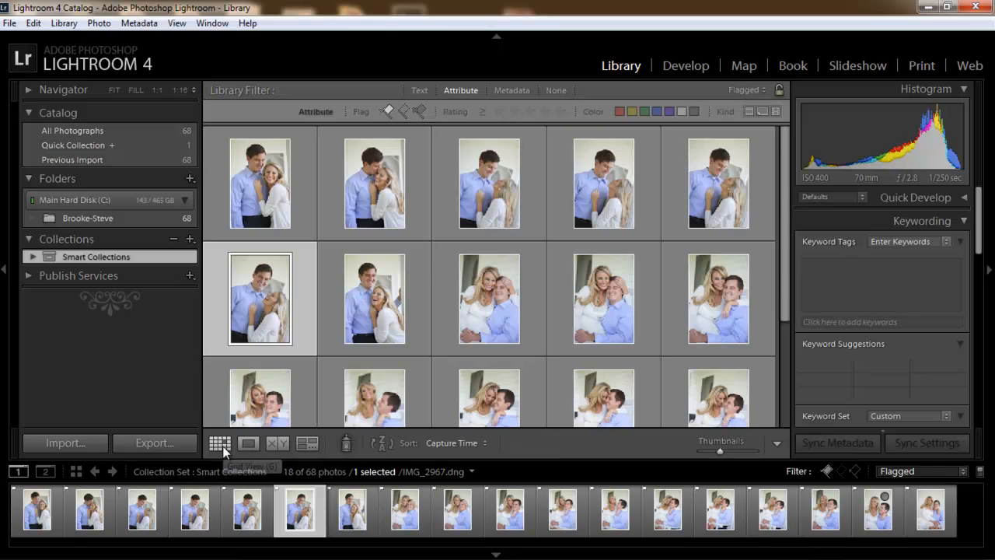
Look over the flagged photos and select the first seven, which show the couple standing.
drag(784, 178, 784, 133)
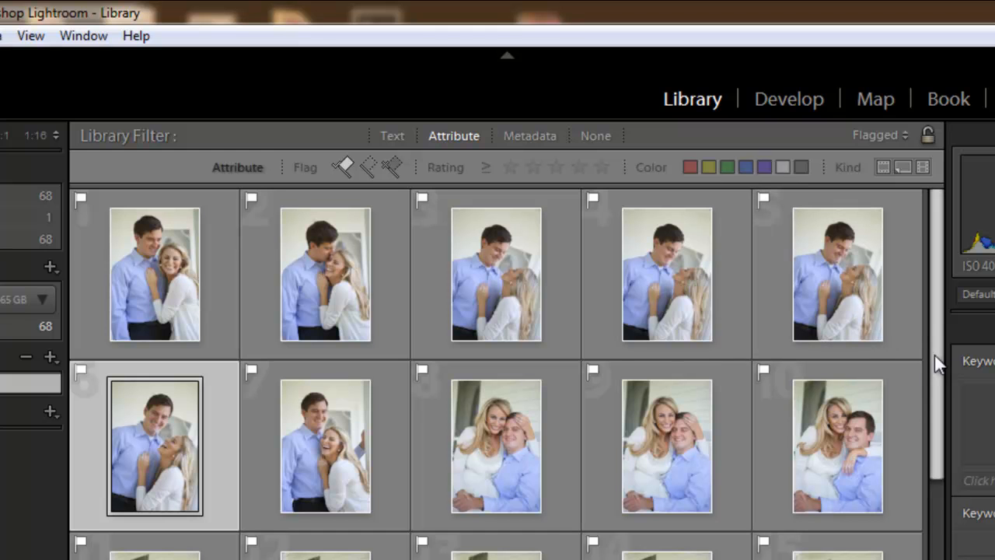
drag(944, 299, 946, 223)
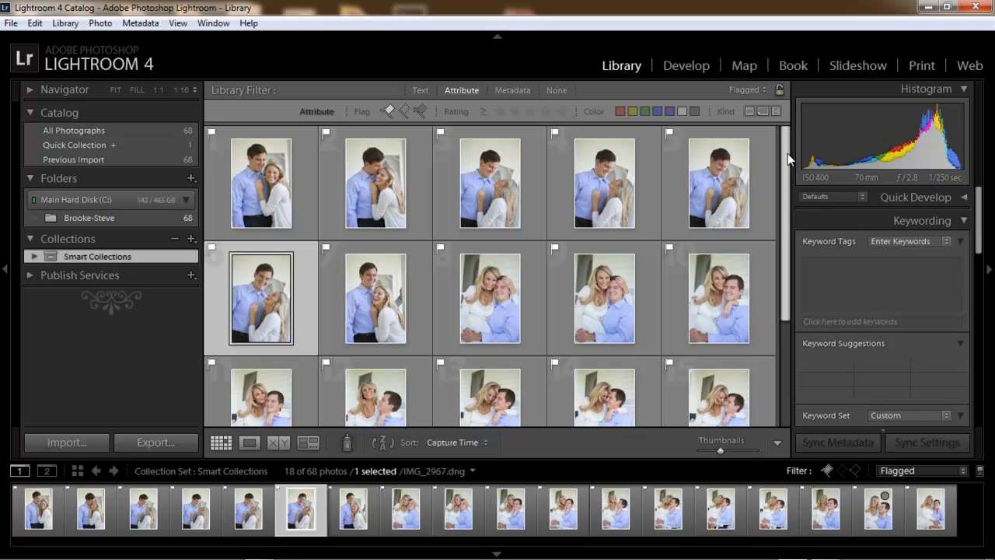
drag(787, 156, 787, 173)
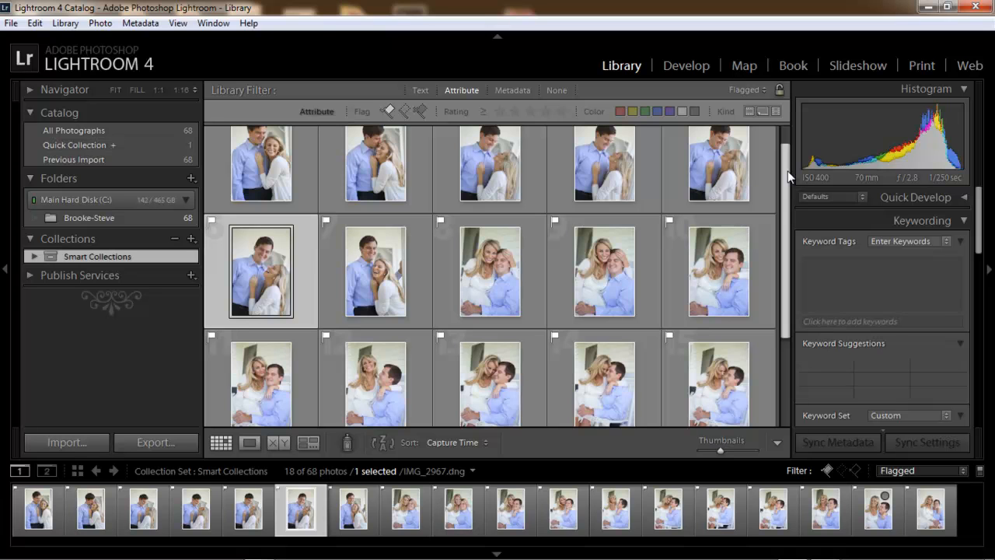
drag(785, 212, 767, 196)
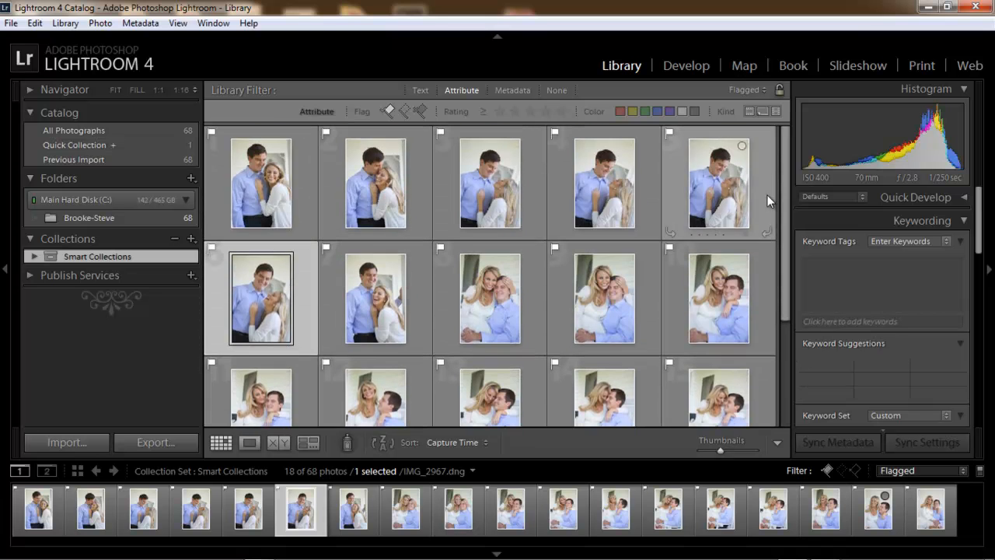
click(391, 315)
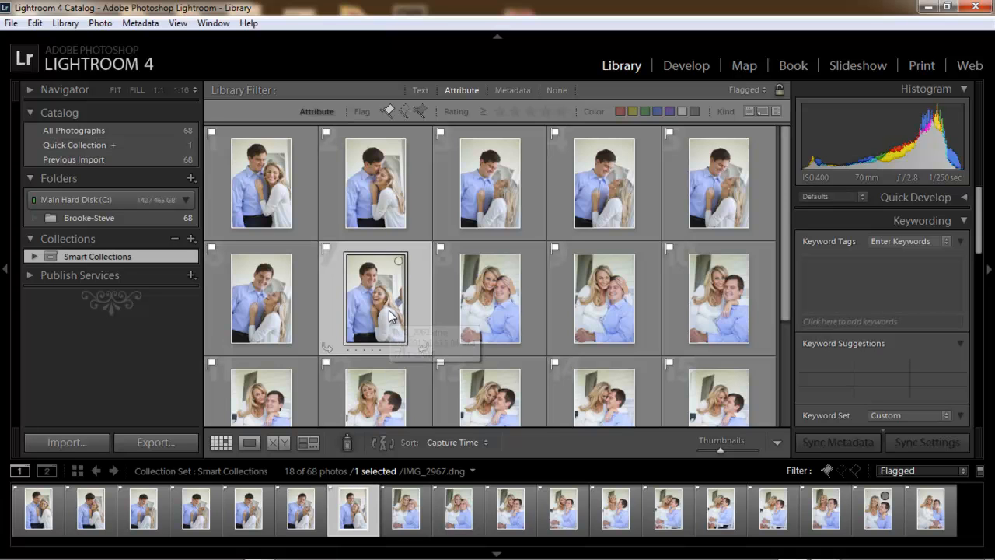
shift+click(245, 165)
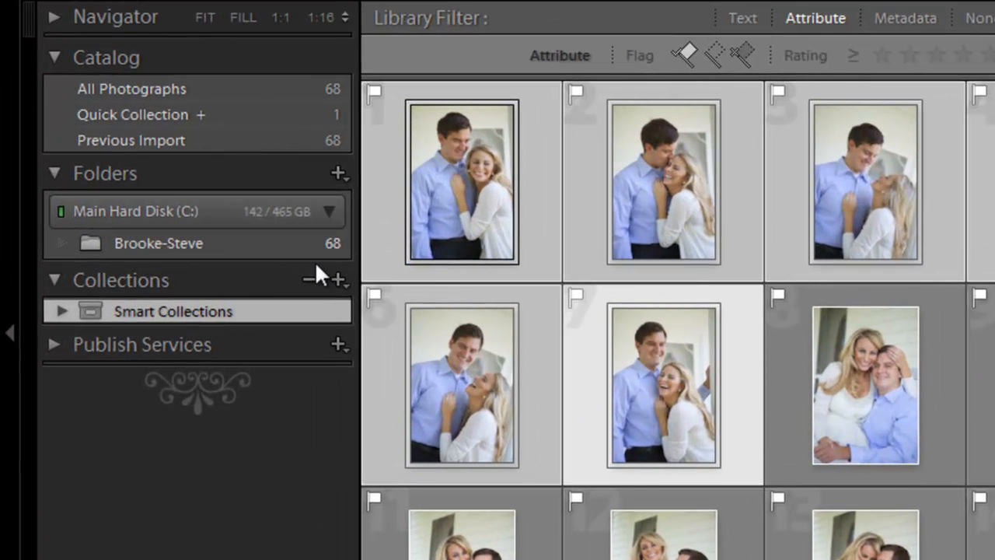
Create a collection from the selected photos, named with the couple's first names followed by "Standing Up".
click(338, 280)
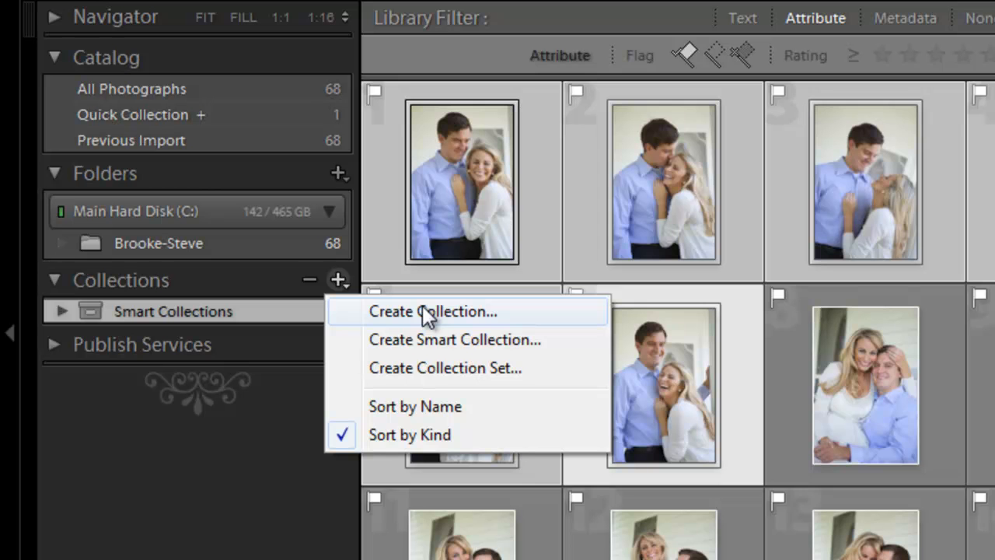
click(461, 312)
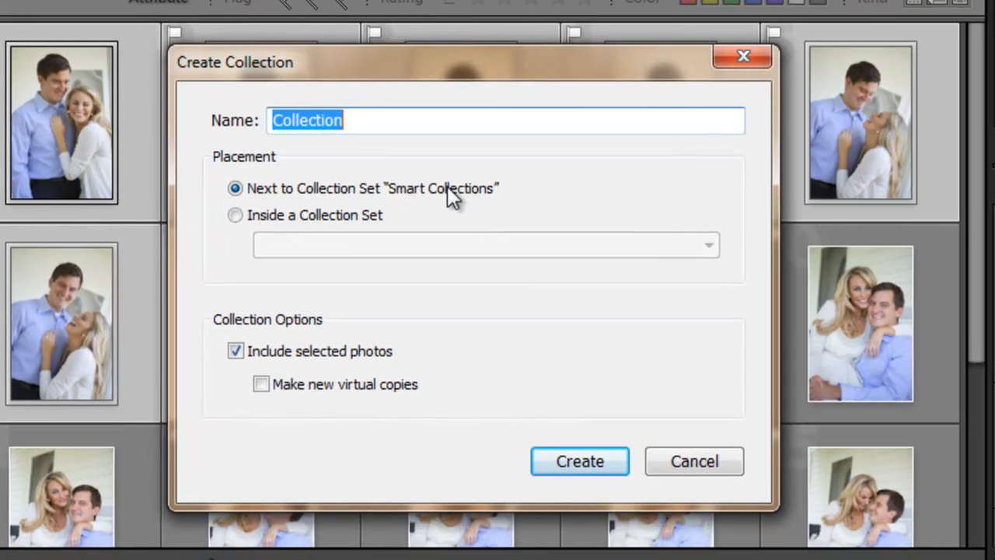
text(Broooke and Steve Sta)
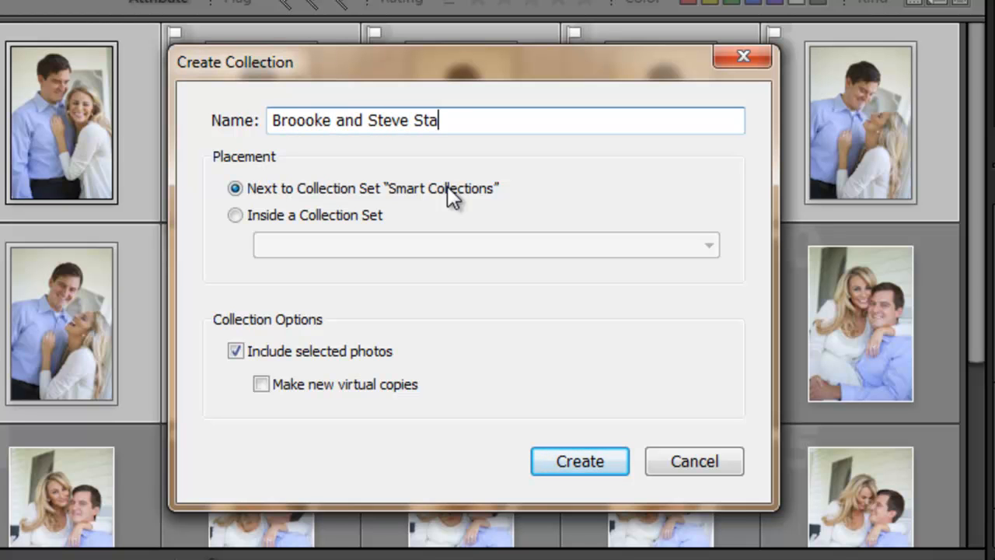
text(nding Up)
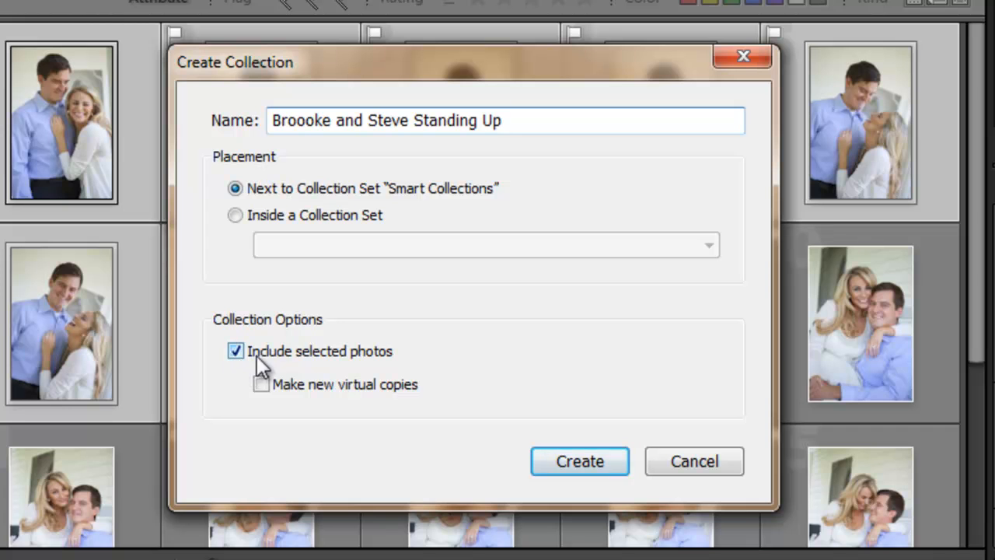
click(595, 459)
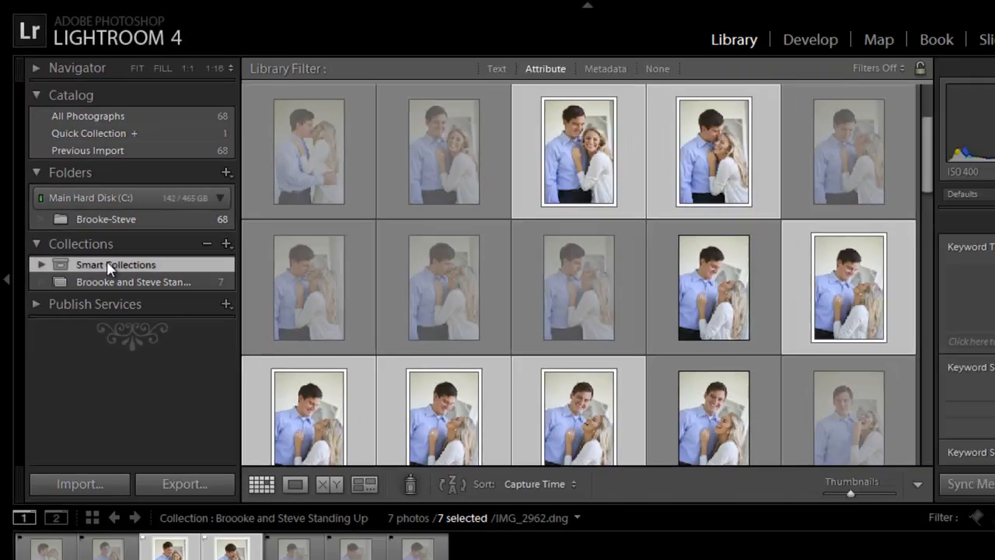
Return to the full set of photos under Smart Collections and filter it with the Flagged preset.
click(163, 290)
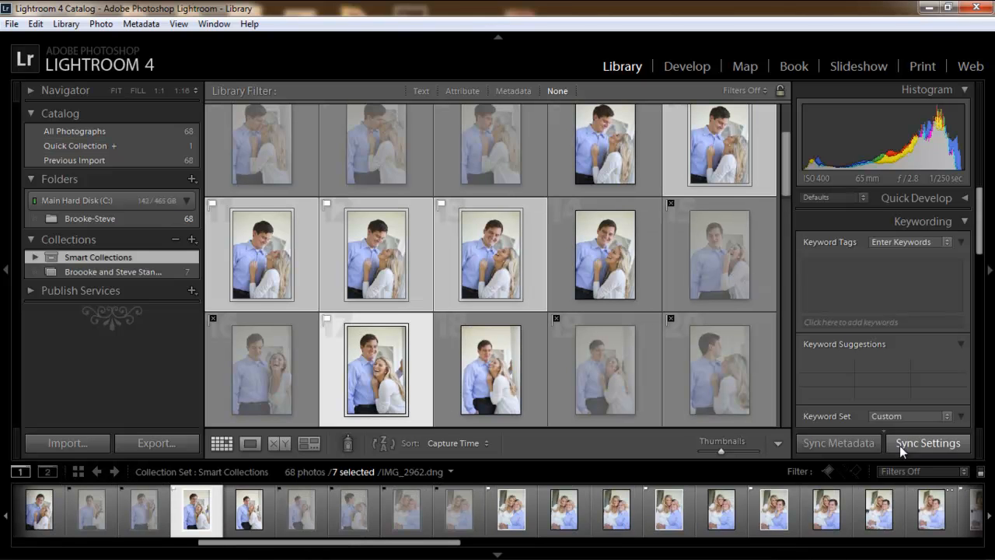
click(926, 472)
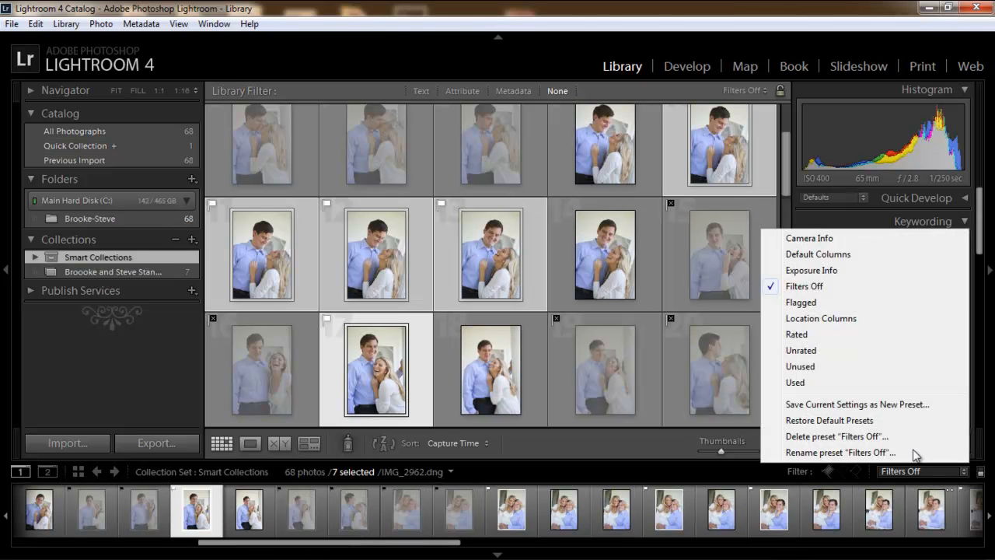
click(845, 302)
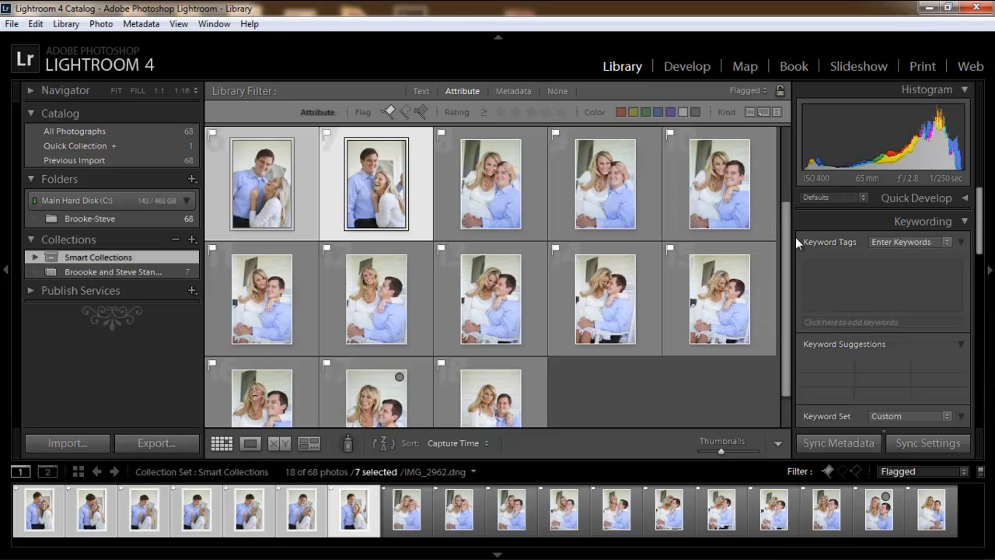
Select the flagged photos of the couple sitting, from IMG_2953.dng through the last one in the grid.
drag(786, 244, 794, 208)
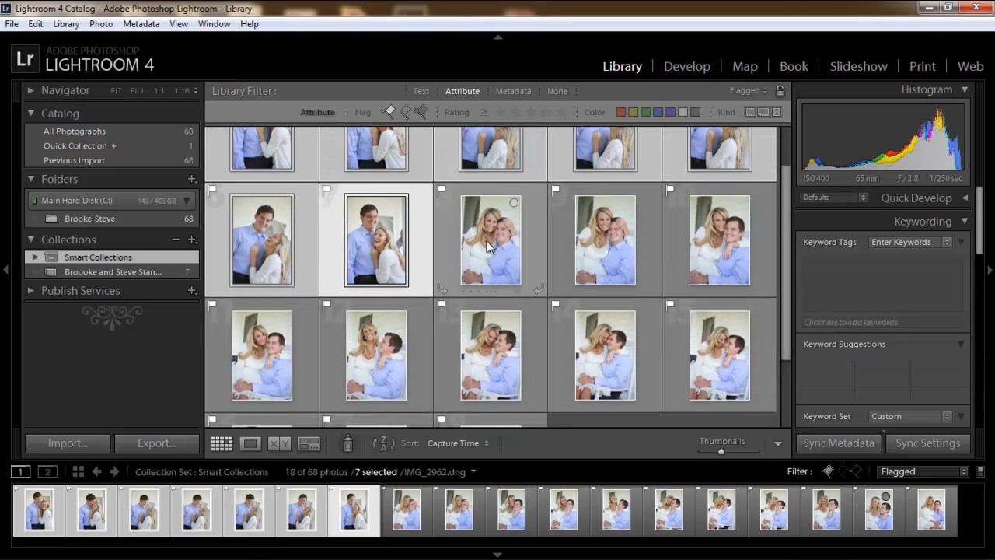
key(Right)
drag(787, 290, 791, 342)
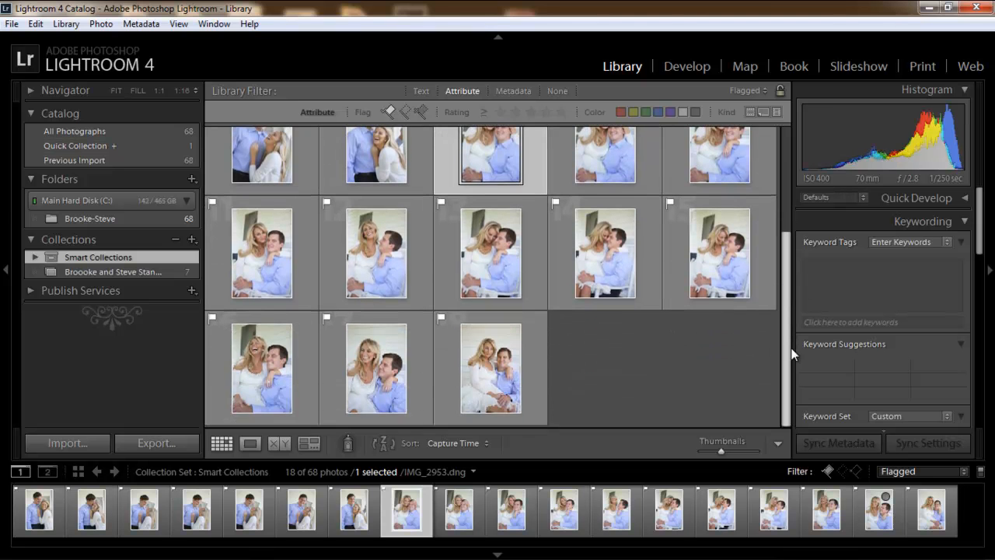
shift+click(510, 367)
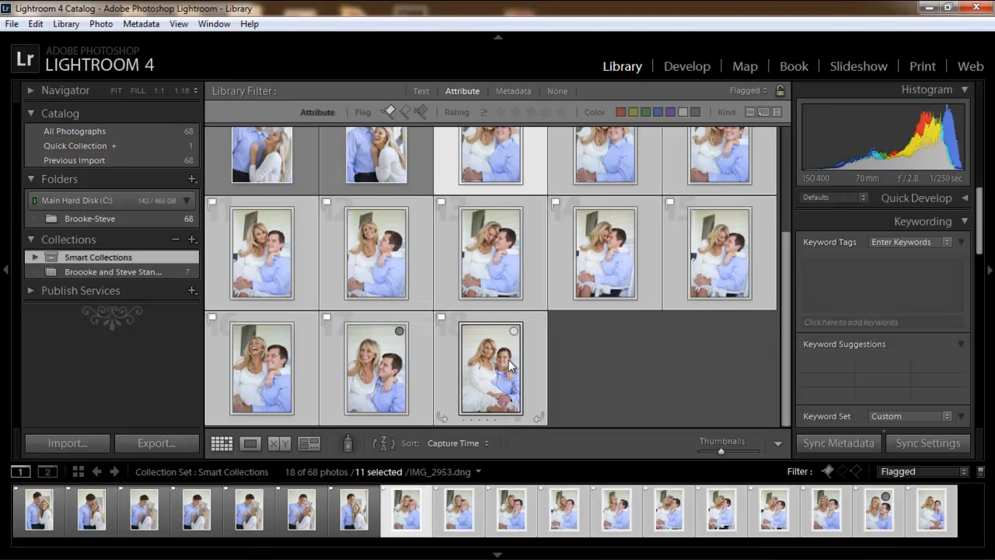
Create a second collection from the selected photos, named with the couple's first names followed by "Sitting Down".
click(192, 239)
click(210, 256)
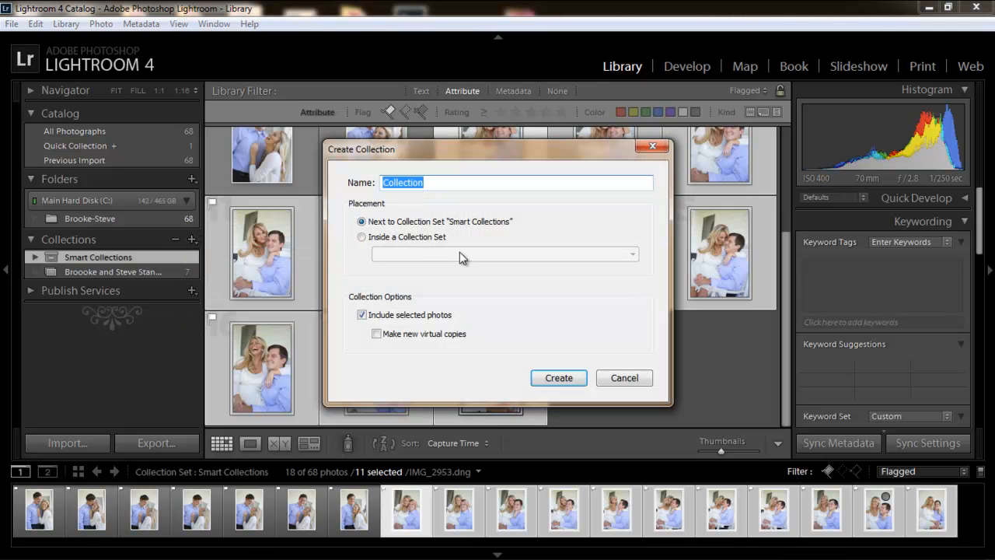
text(Brooke and Steve Sitting Down)
key(Return)
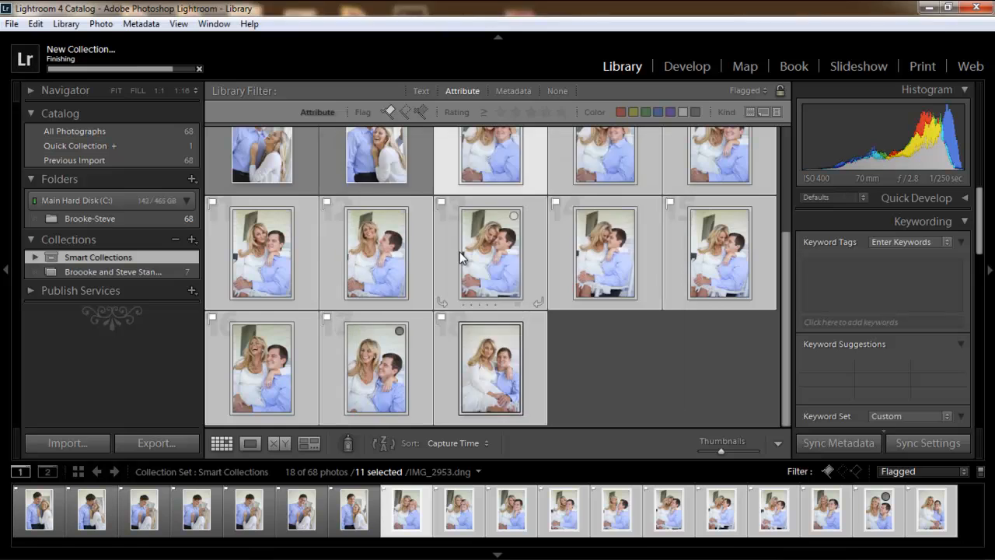
Show the photos in the Sitting Down collection and in the Standing Up collection to check their contents.
click(142, 258)
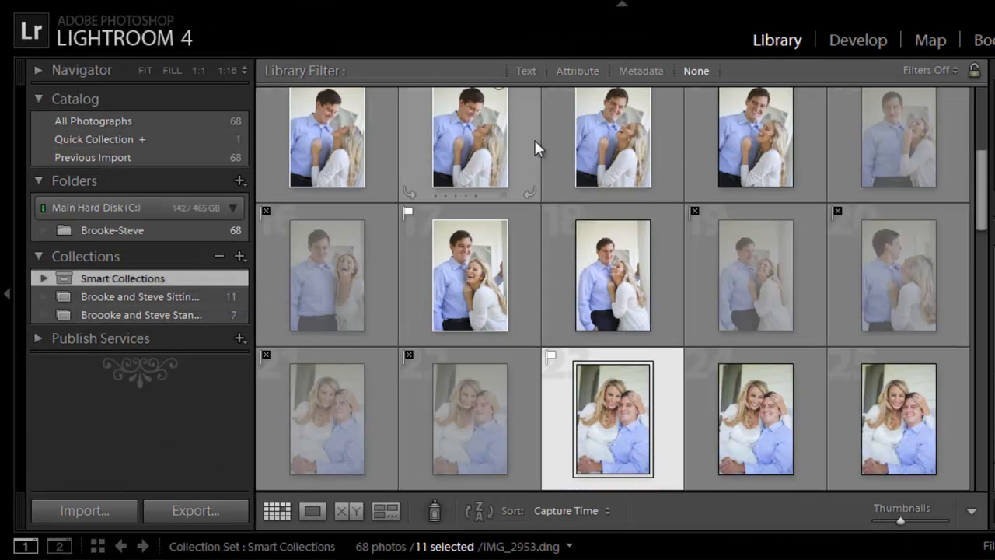
click(145, 297)
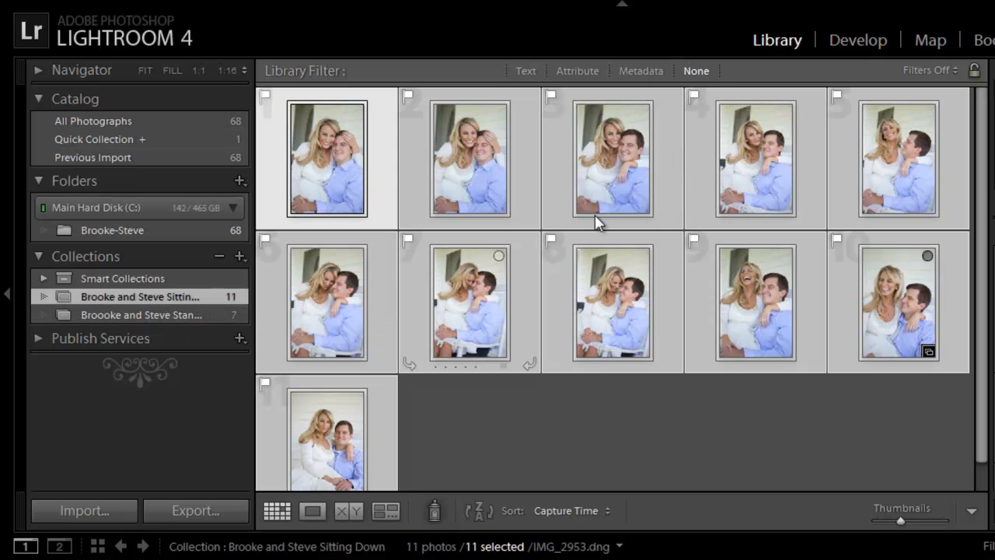
click(166, 316)
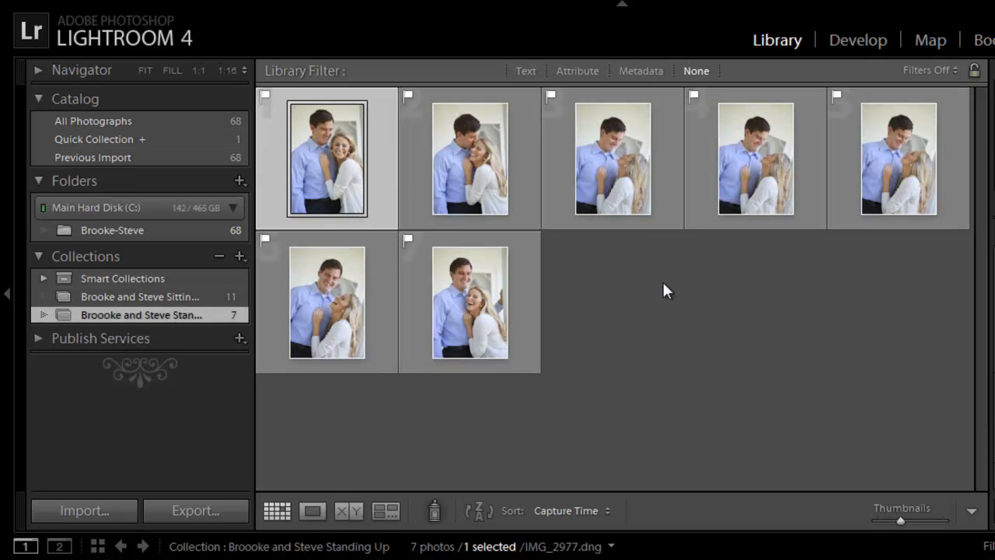